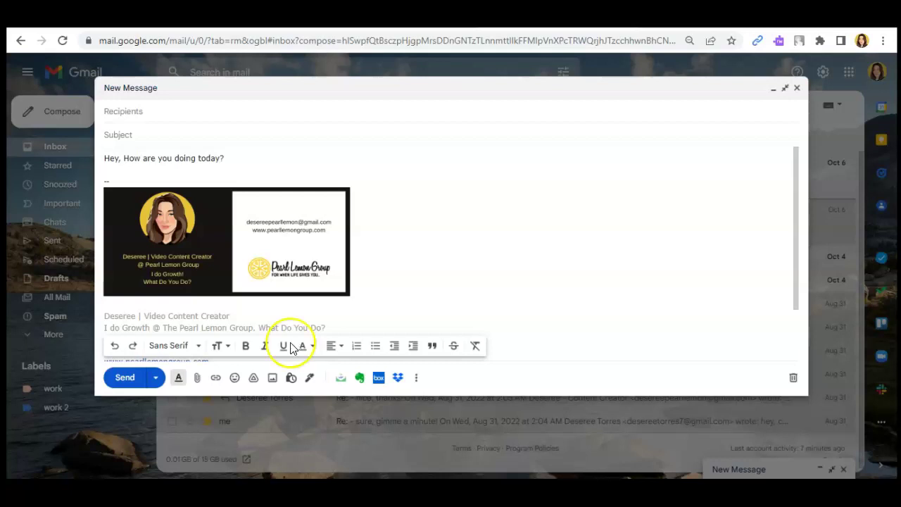
# Delete the double-dash line between the greeting and the signature image in the message body
pyautogui.click(255, 154)
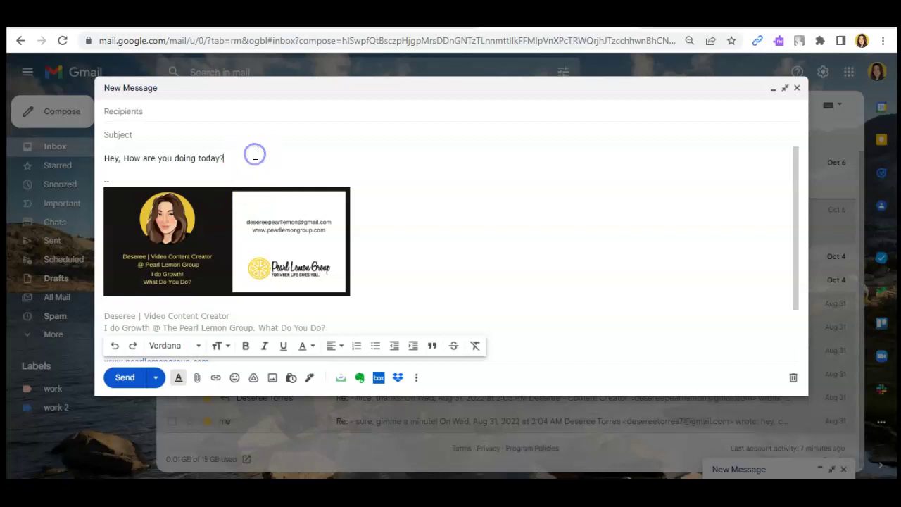
pyautogui.tripleClick(255, 154)
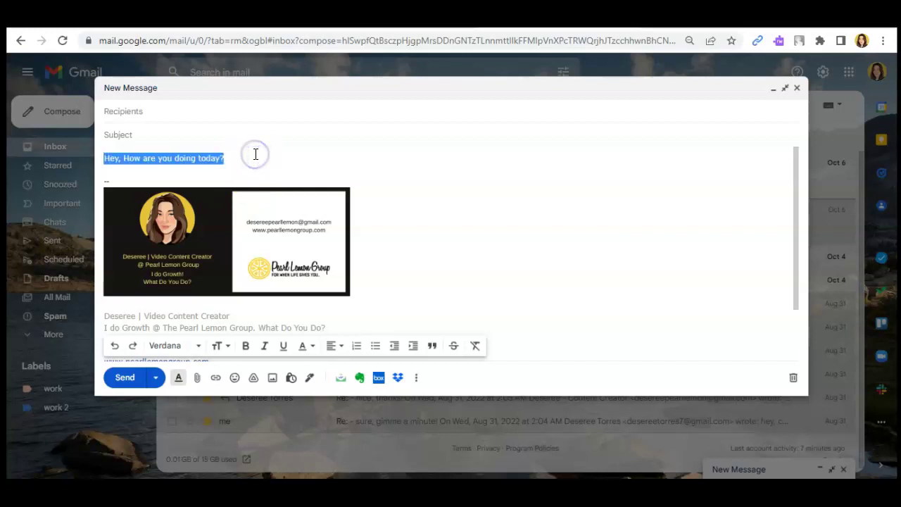
pyautogui.click(254, 153)
pyautogui.click(249, 166)
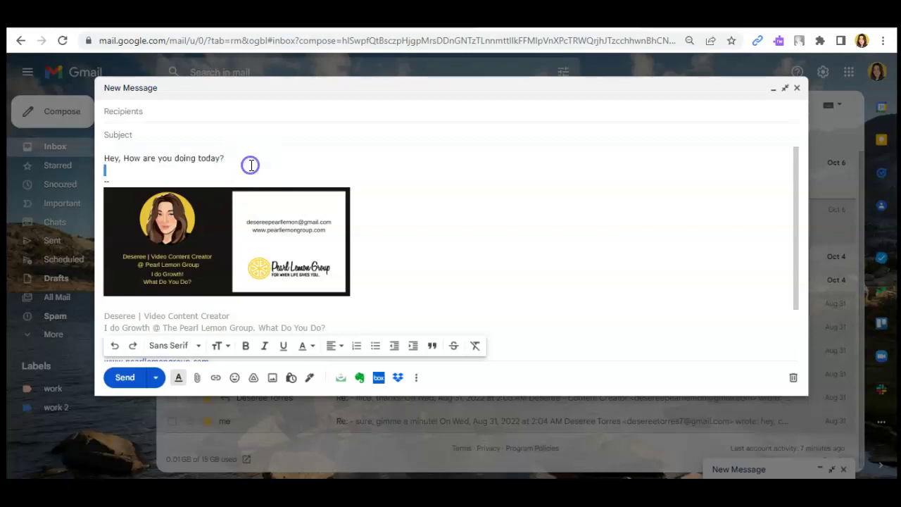
pyautogui.click(146, 178)
pyautogui.press('BackSpace')
# Examine the text sizes offered for the greeting line without applying one
pyautogui.tripleClick(166, 153)
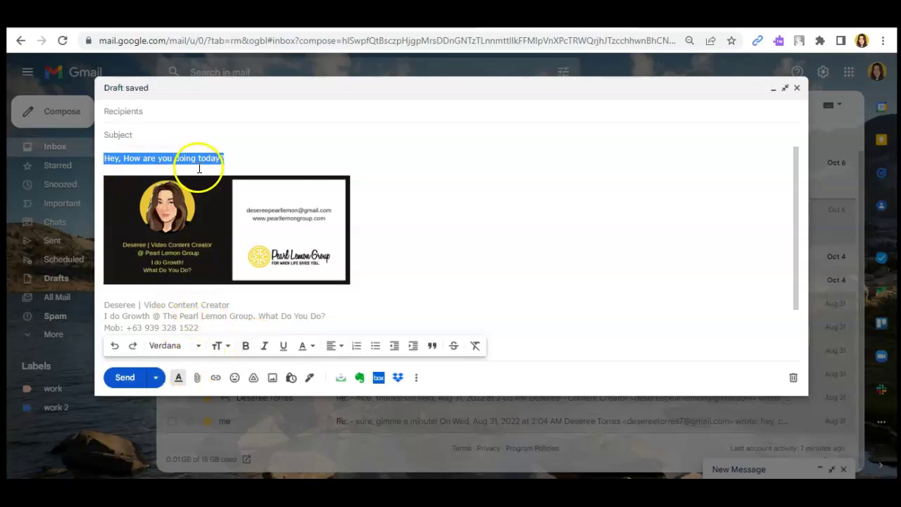
pyautogui.click(220, 345)
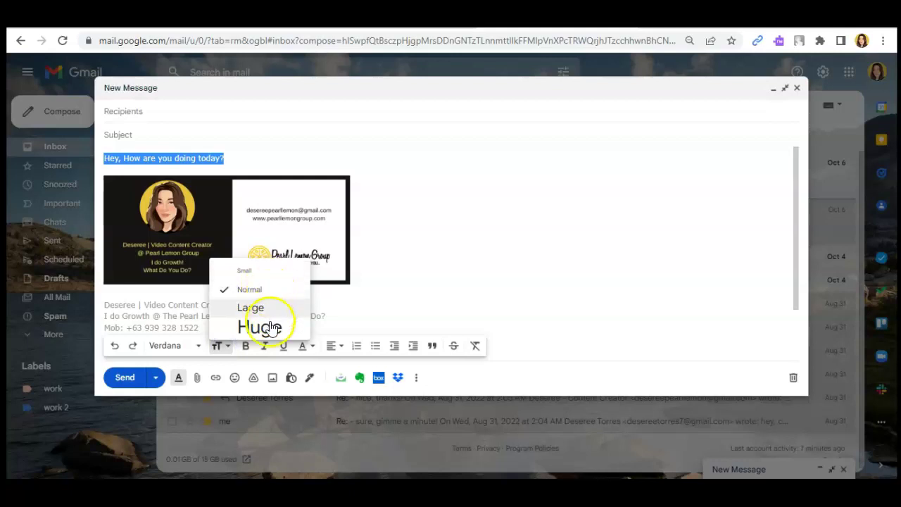
pyautogui.click(237, 157)
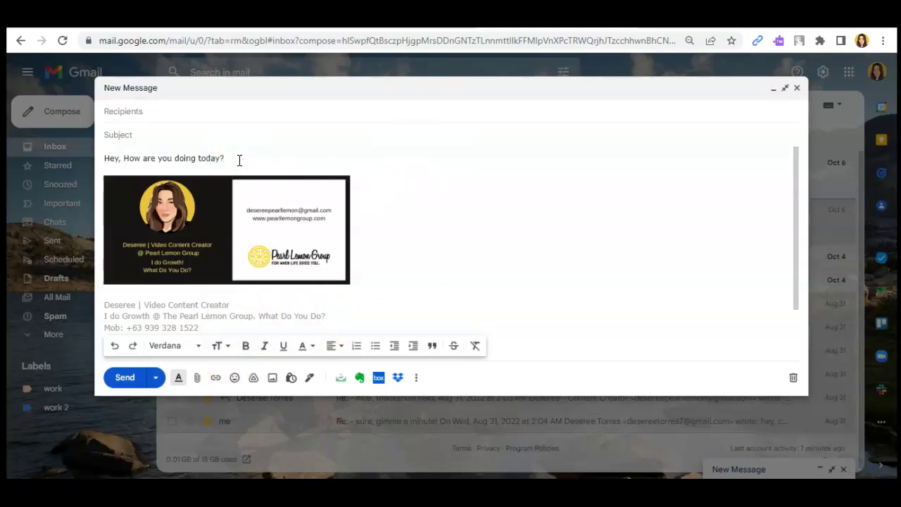
# Try the Serif font at the end of the greeting and Trebuchet MS on the whole greeting line
pyautogui.click(191, 358)
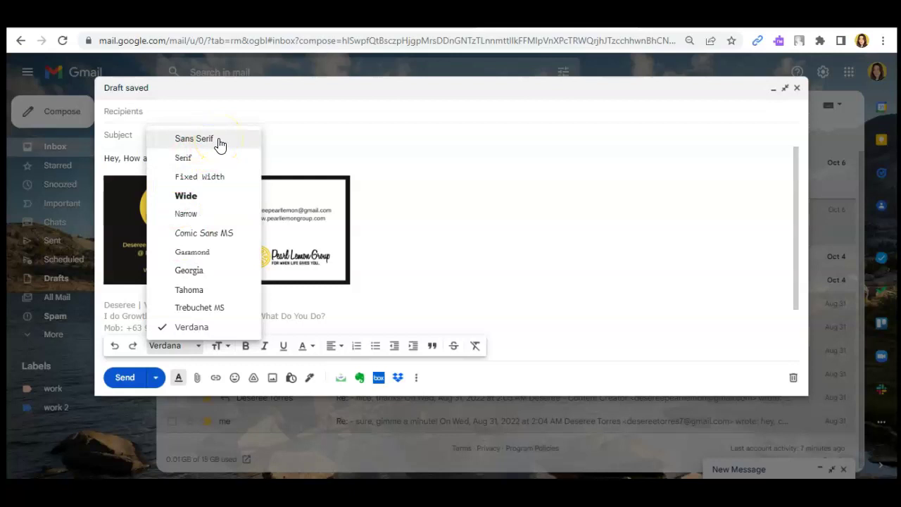
pyautogui.click(201, 159)
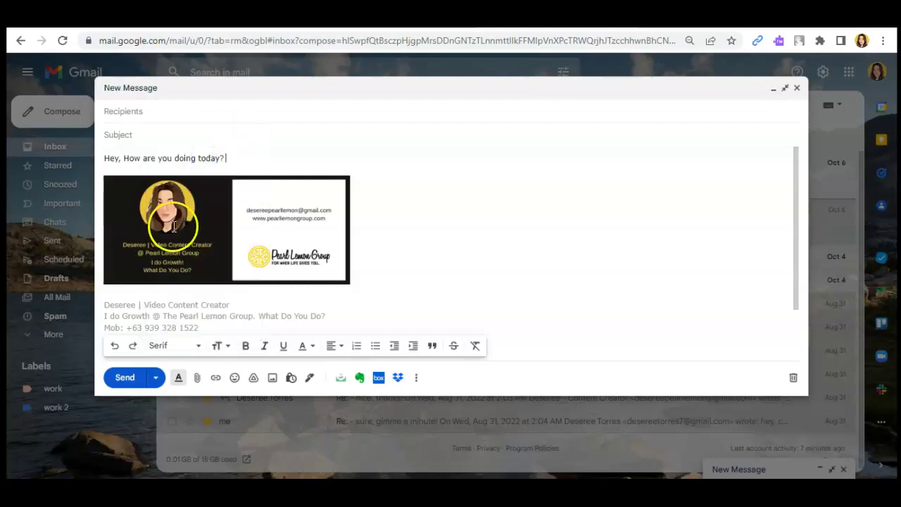
pyautogui.tripleClick(204, 158)
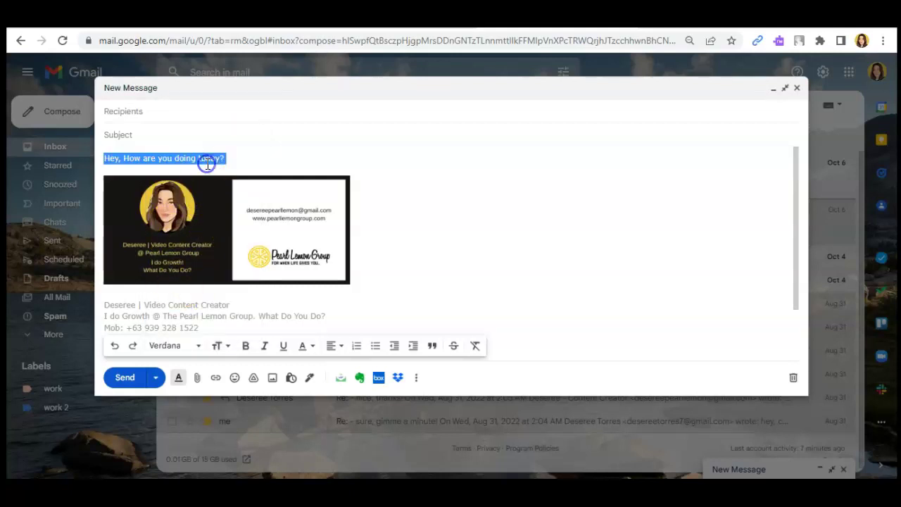
pyautogui.click(186, 345)
pyautogui.click(202, 306)
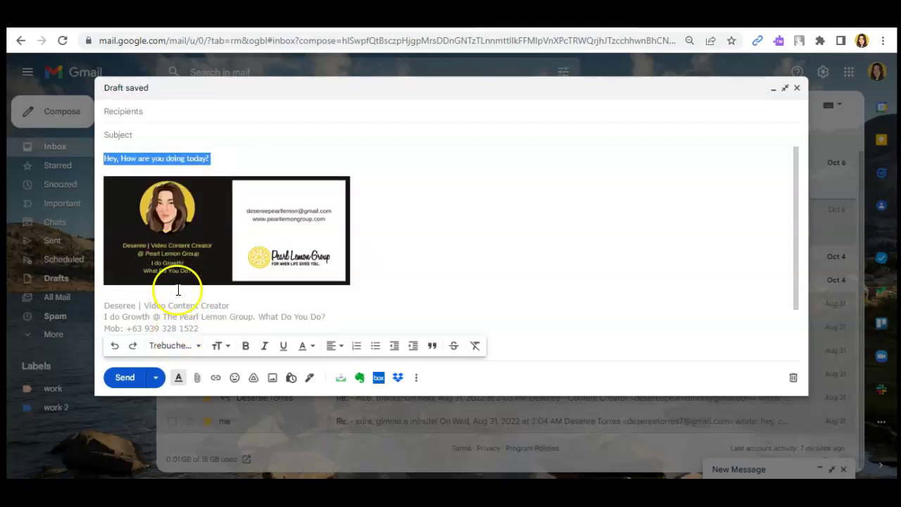
# Set the greeting line's font to Sans Serif and deselect the text
pyautogui.click(178, 347)
pyautogui.click(179, 138)
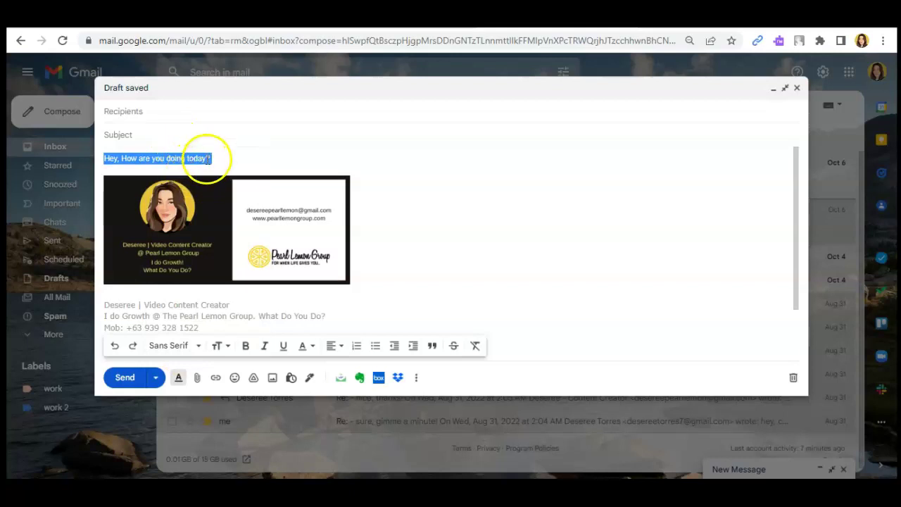
pyautogui.click(226, 158)
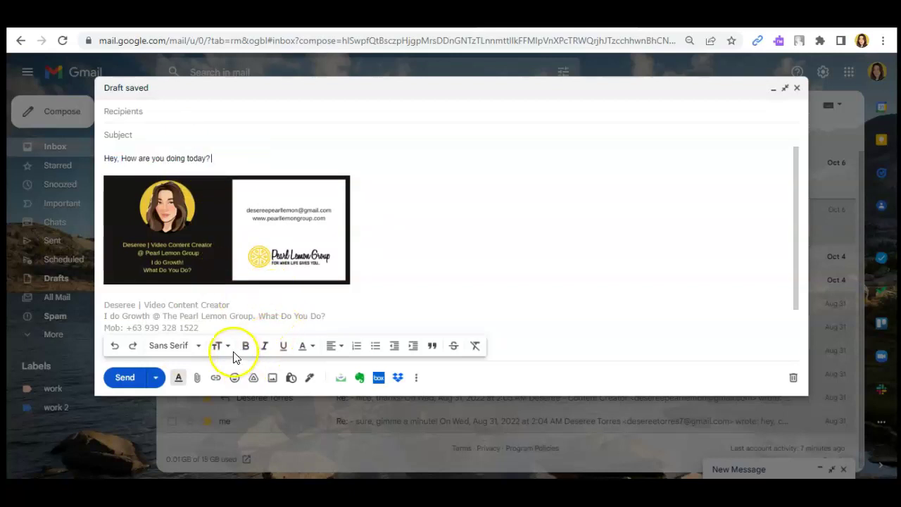
# Format the line "Hey, How are you doing today?" in italic, applying bold temporarily and removing it again
pyautogui.tripleClick(165, 155)
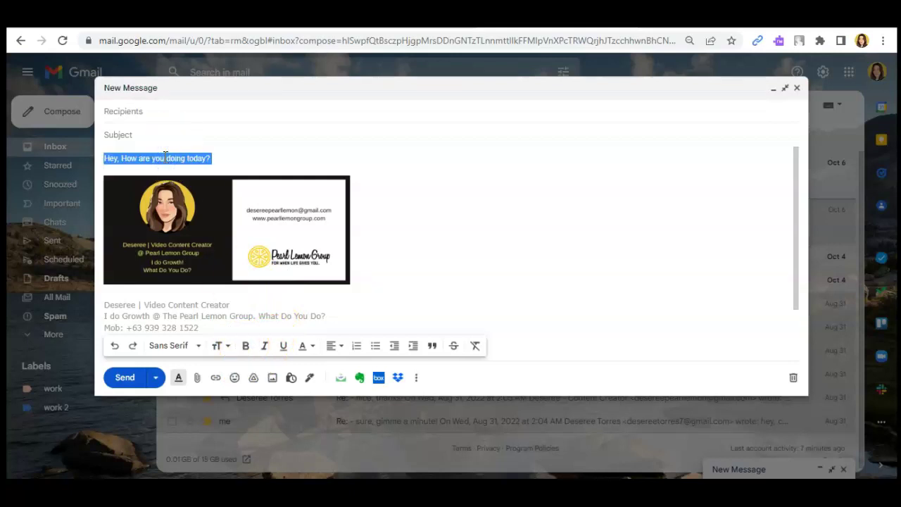
pyautogui.click(245, 346)
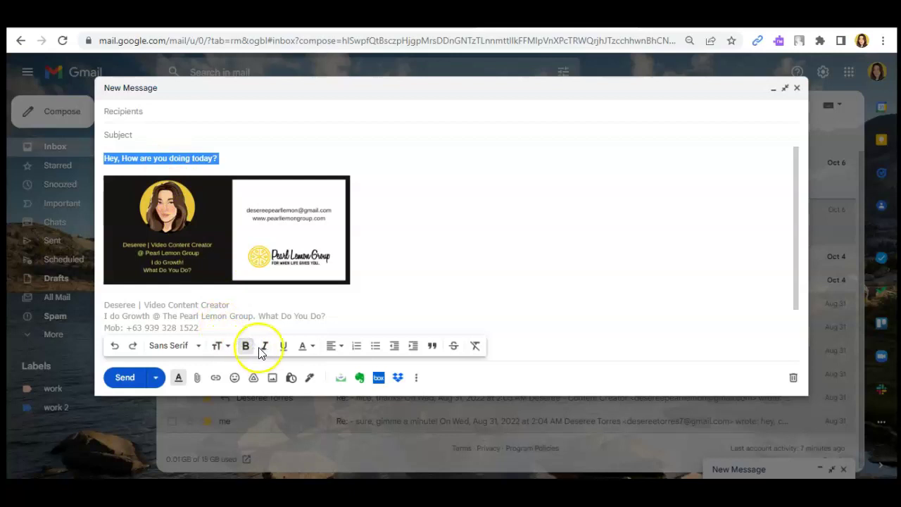
pyautogui.click(262, 350)
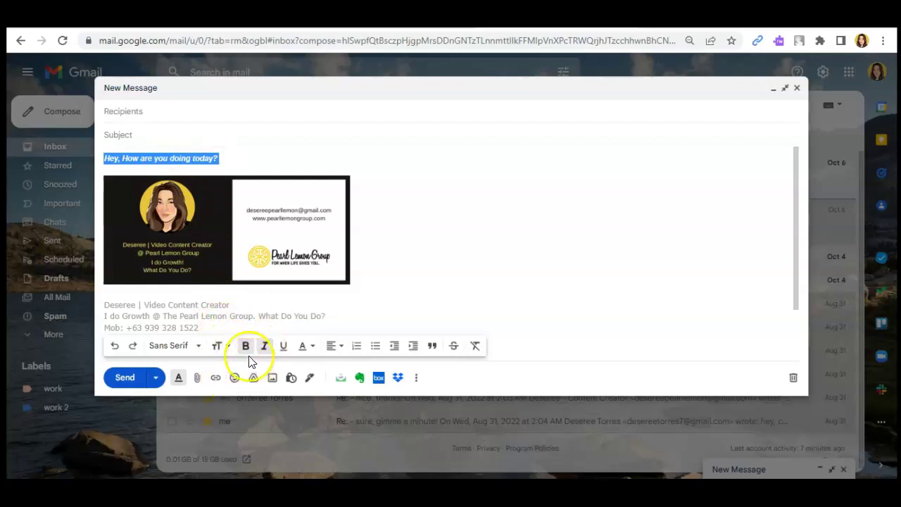
pyautogui.click(245, 348)
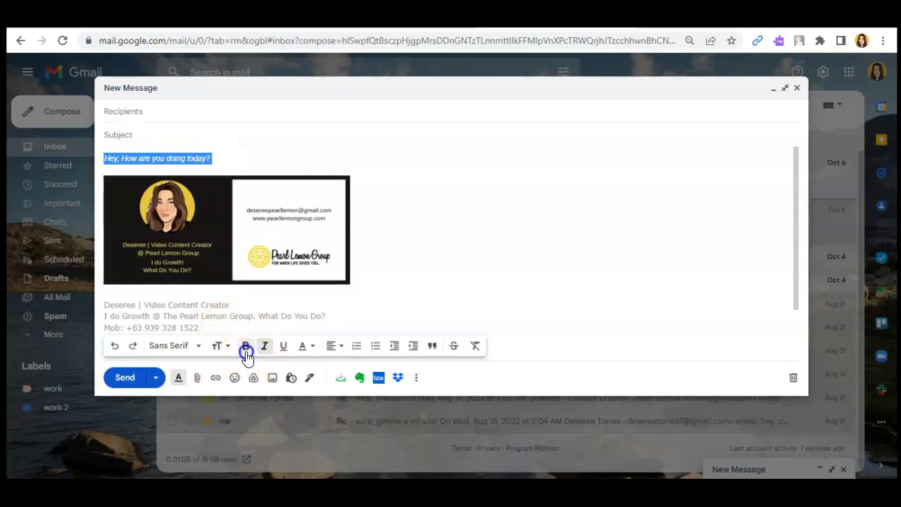
pyautogui.click(282, 350)
# Set the greeting line's text color to dark gray
pyautogui.click(305, 347)
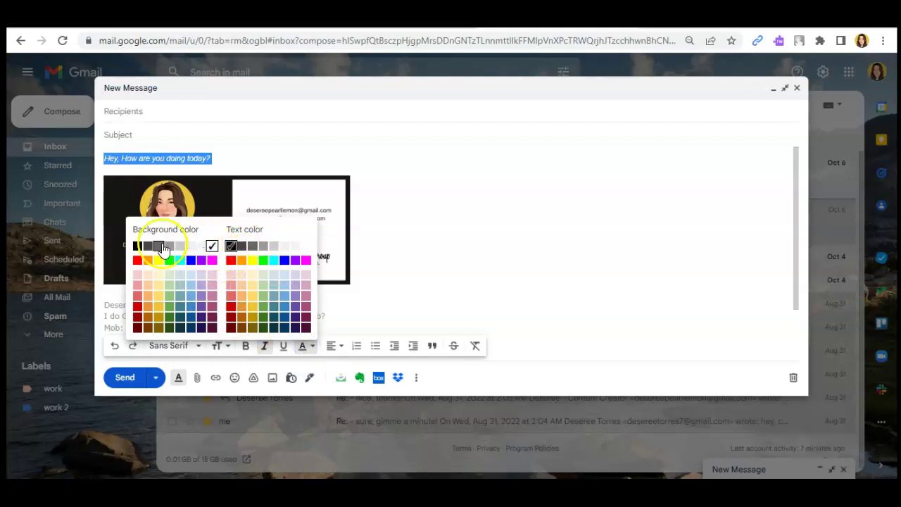
pyautogui.click(243, 246)
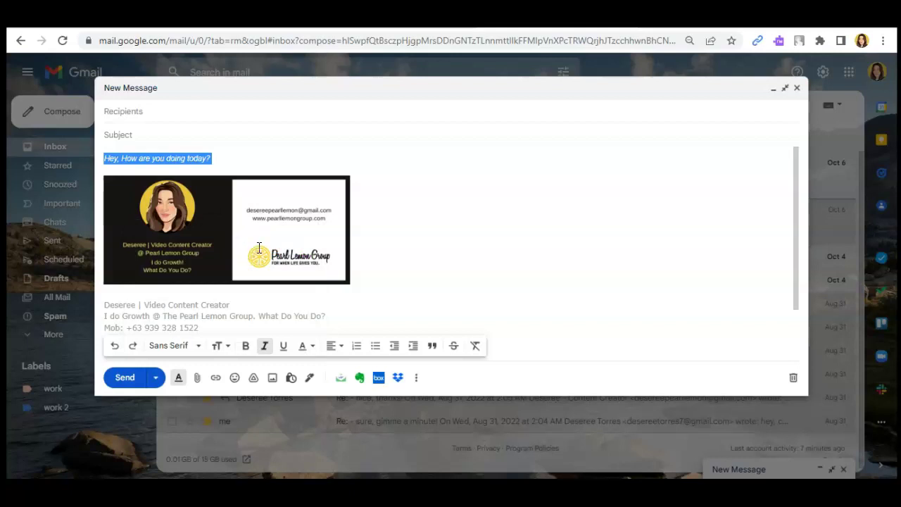
pyautogui.click(263, 167)
# Change the greeting line's text color to a medium blue
pyautogui.tripleClick(264, 167)
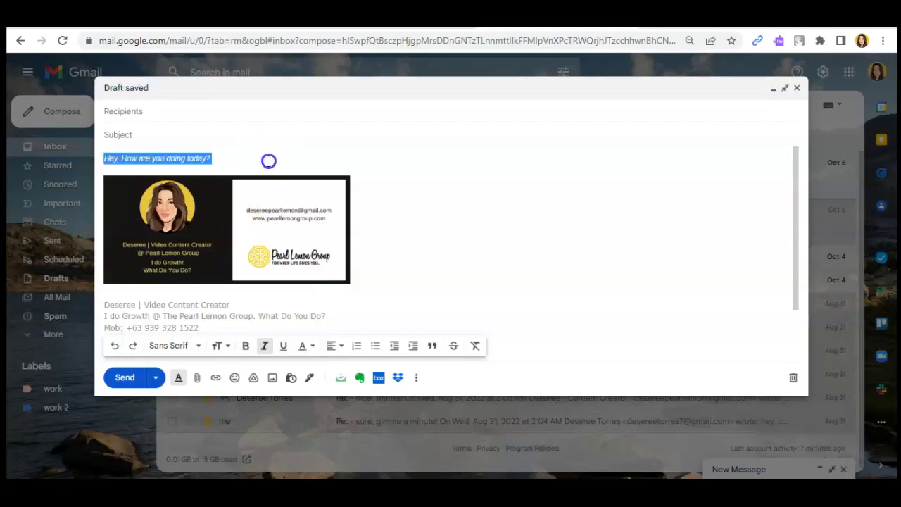
pyautogui.click(313, 350)
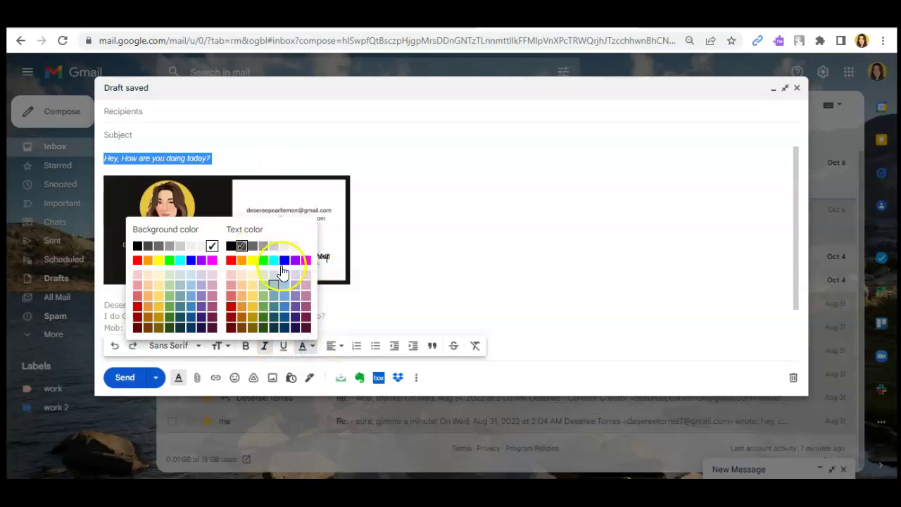
pyautogui.click(281, 294)
pyautogui.click(249, 159)
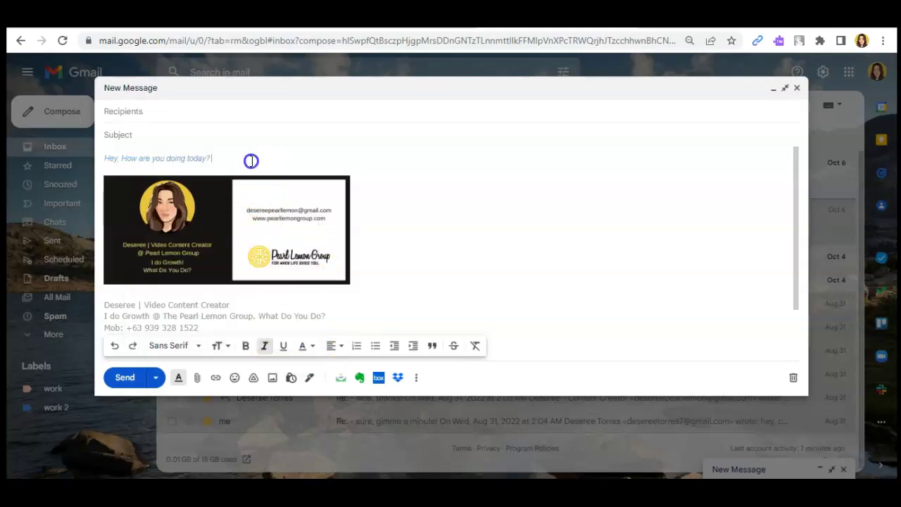
# Set the greeting line's text color to black
pyautogui.tripleClick(244, 160)
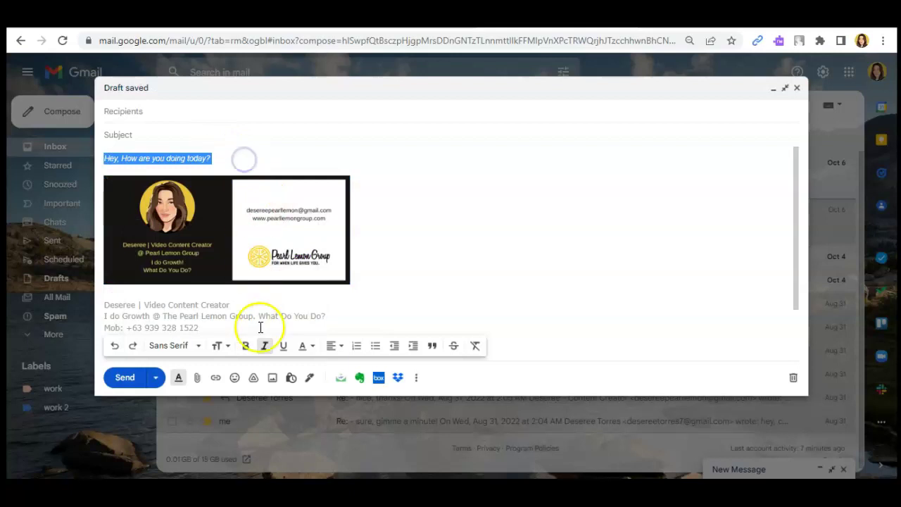
pyautogui.click(312, 347)
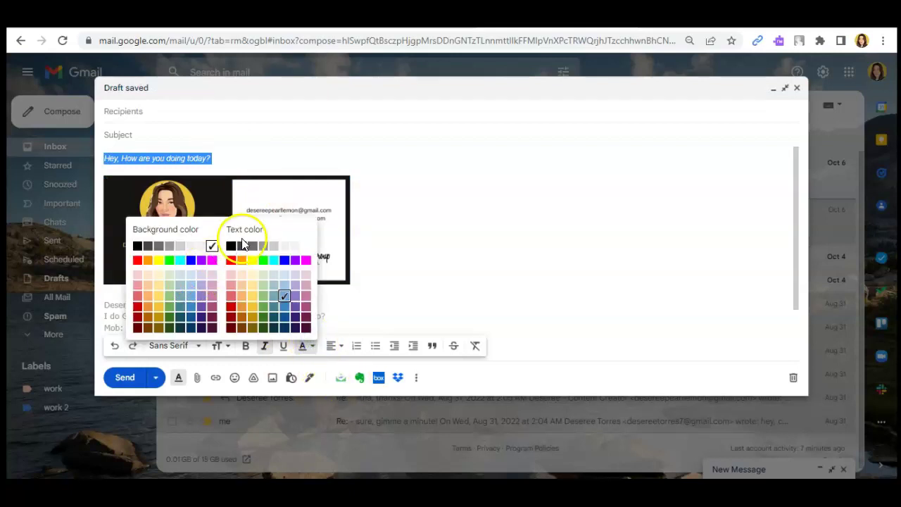
pyautogui.click(231, 246)
pyautogui.click(233, 158)
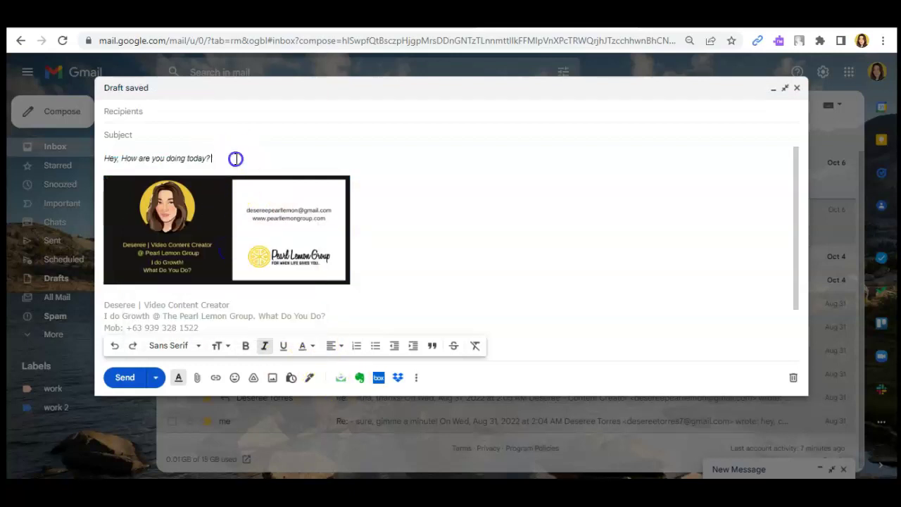
# Examine the paragraph alignment options for the greeting line without applying one
pyautogui.tripleClick(235, 159)
pyautogui.click(235, 158)
pyautogui.click(337, 350)
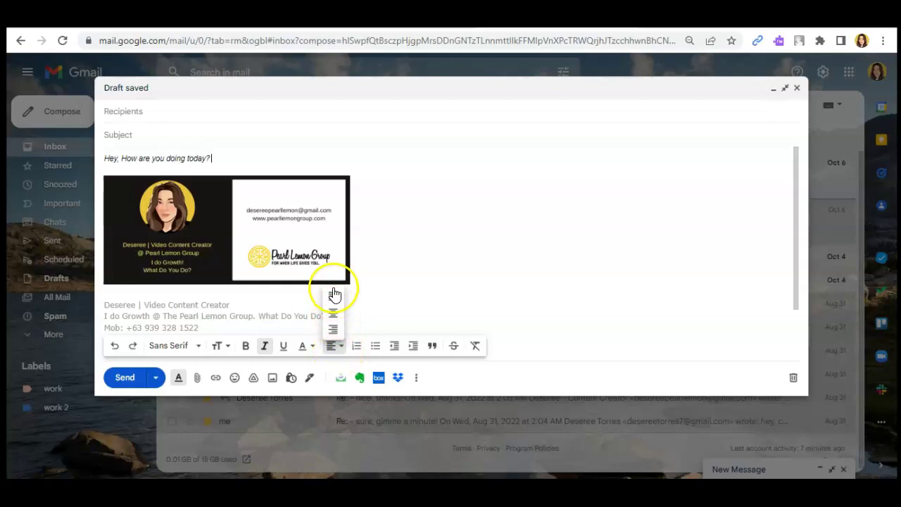
pyautogui.click(240, 168)
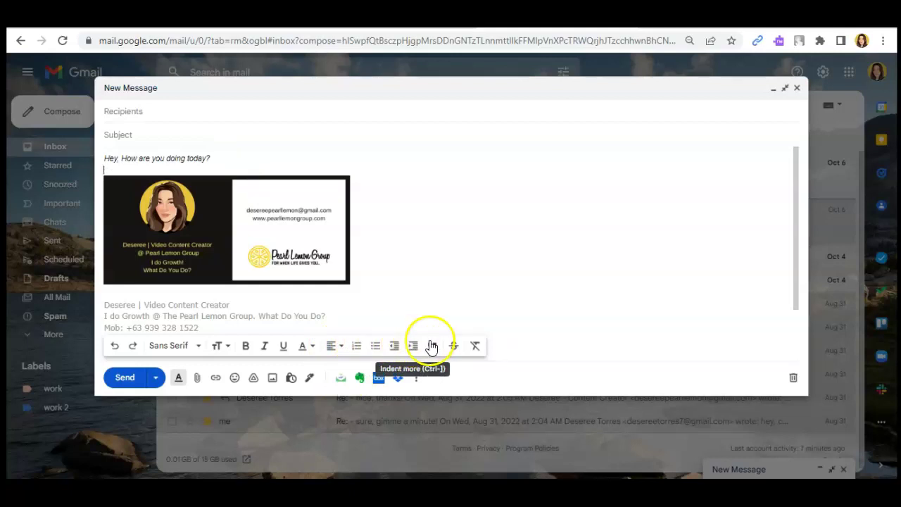
# Format the greeting line as a quote
pyautogui.tripleClick(228, 154)
pyautogui.click(455, 178)
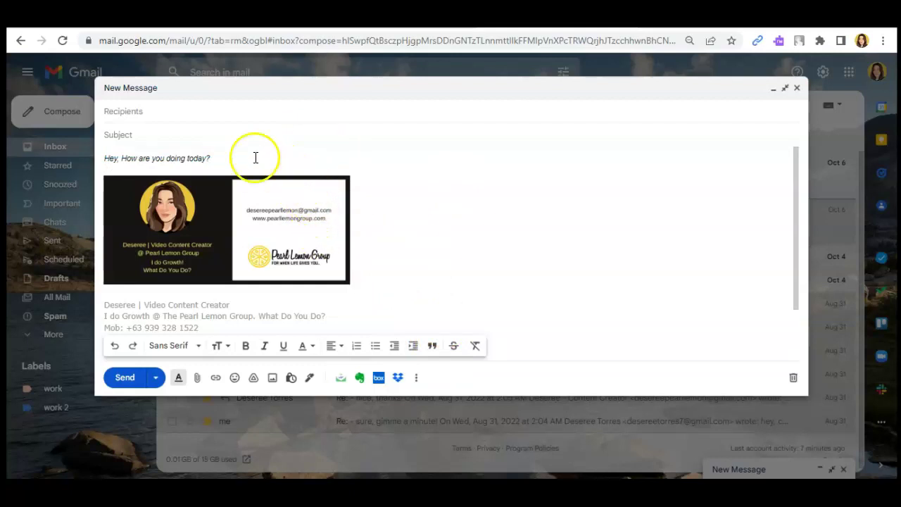
pyautogui.click(231, 160)
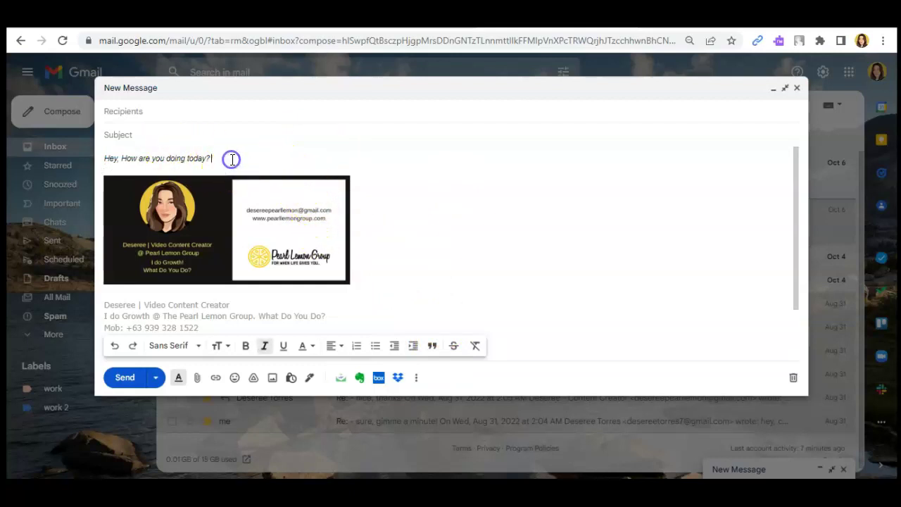
pyautogui.click(432, 348)
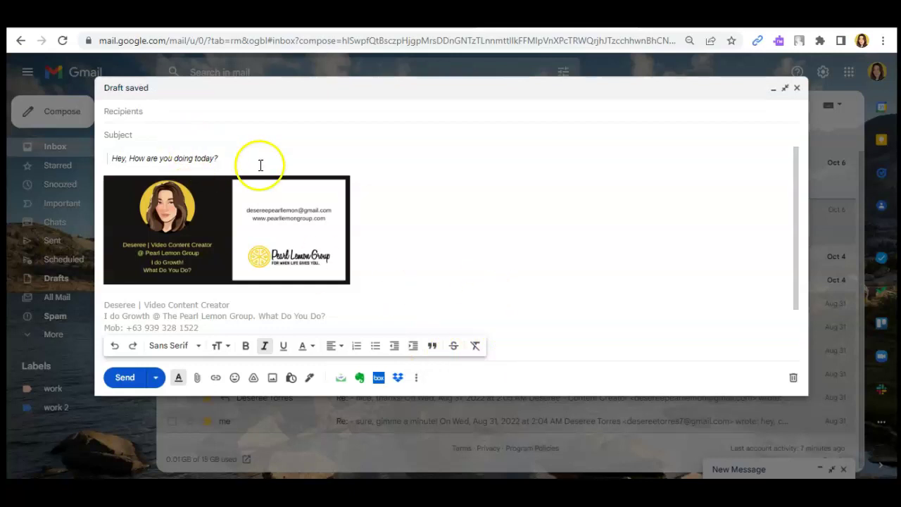
# Undo the greeting's quote formatting and its last text color change, and redo the color change
pyautogui.click(116, 348)
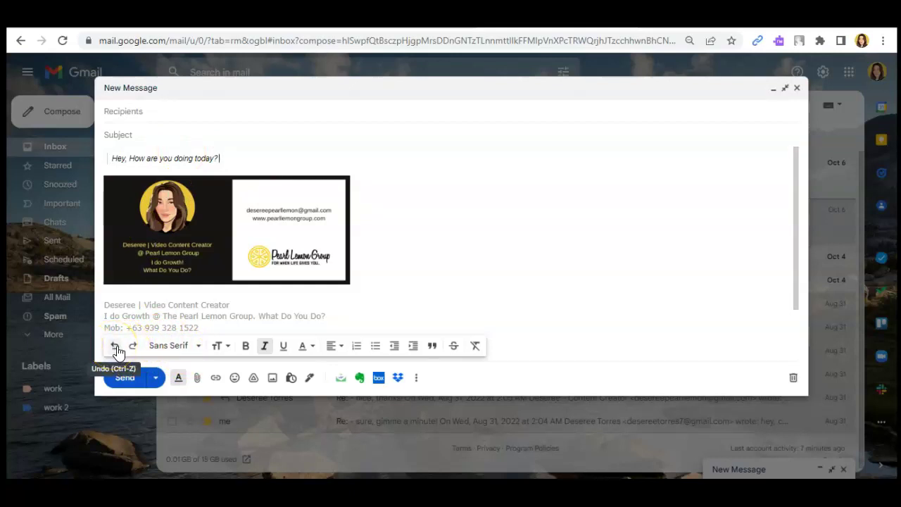
pyautogui.click(115, 349)
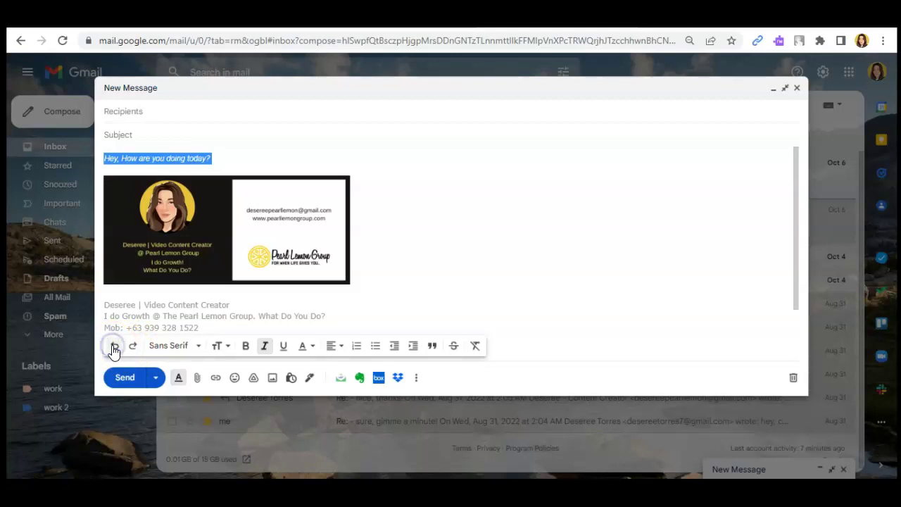
pyautogui.click(327, 159)
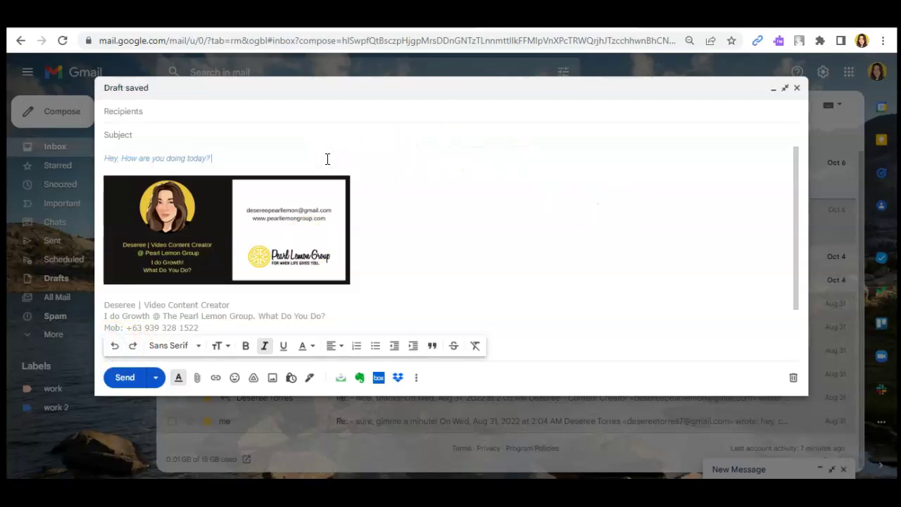
pyautogui.click(302, 171)
pyautogui.click(134, 352)
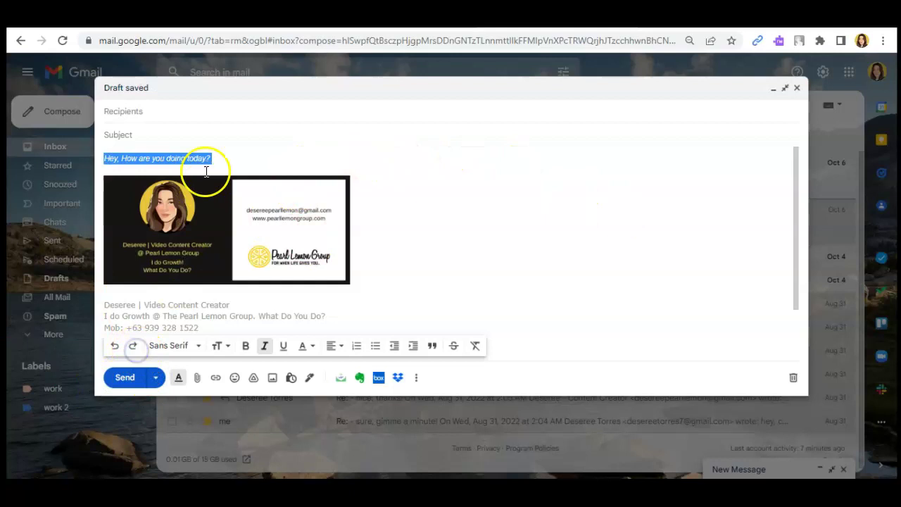
pyautogui.click(235, 160)
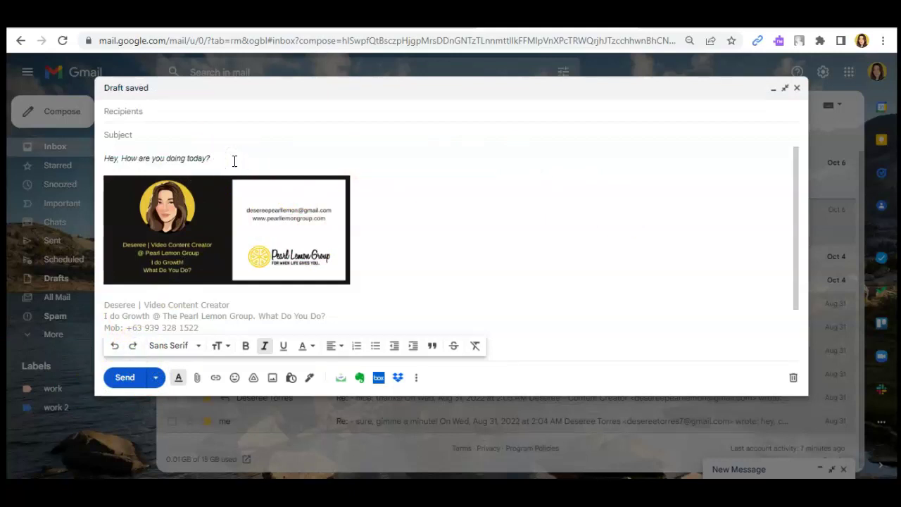